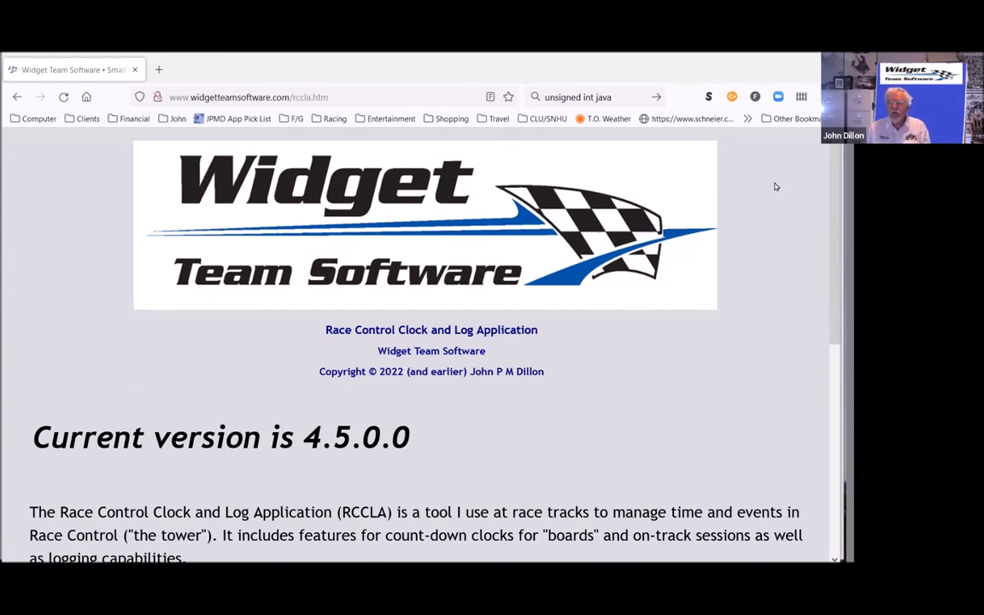
# Review the version and download notes on the RCCLA web page, and switch to the Race Control Clock and Log Application
pyautogui.scroll(-2, 817, 160)
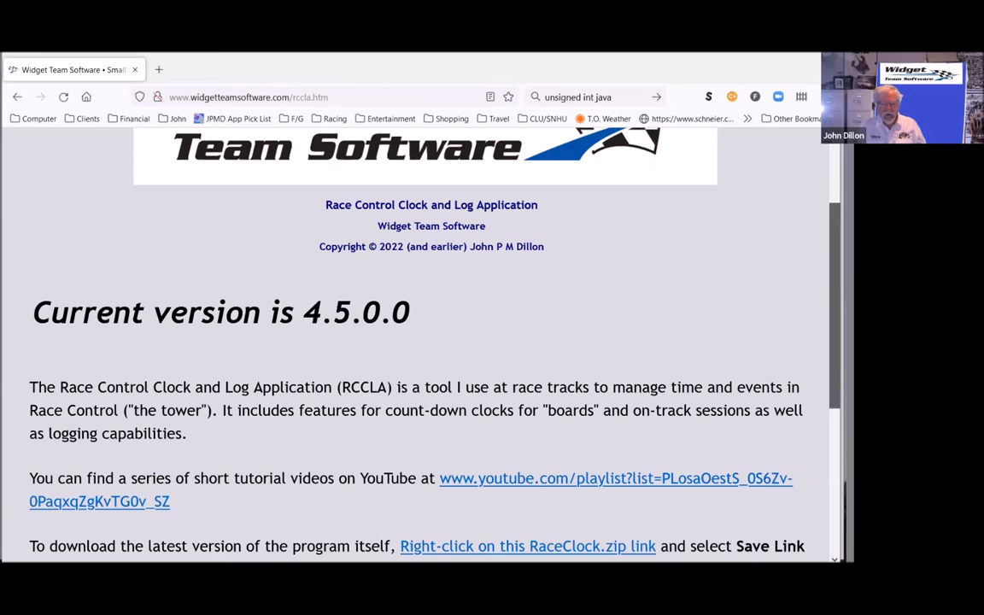
pyautogui.scroll(-2, 773, 207)
pyautogui.scroll(-3, 773, 299)
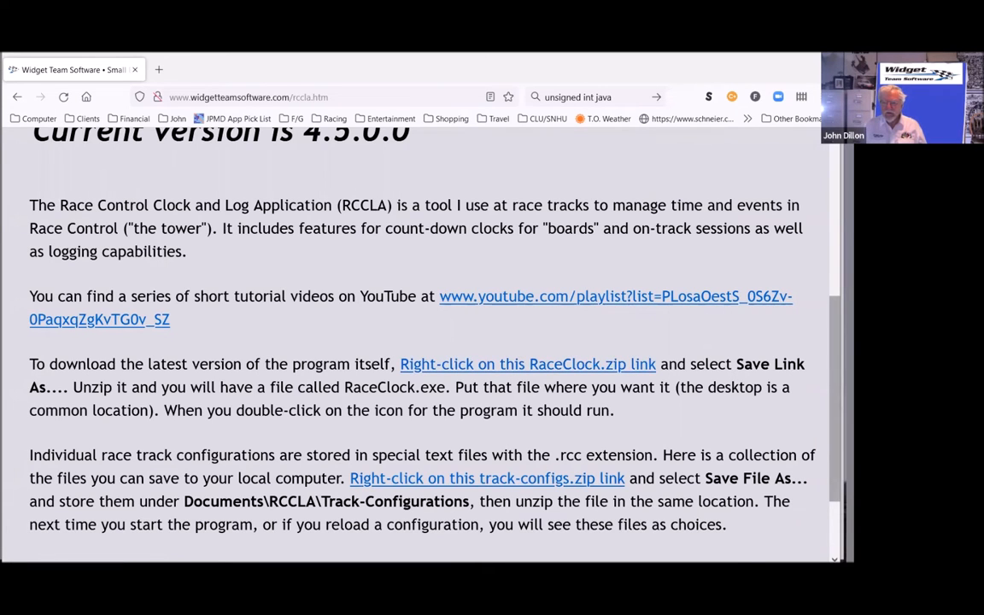
pyautogui.scroll(5, 417, 341)
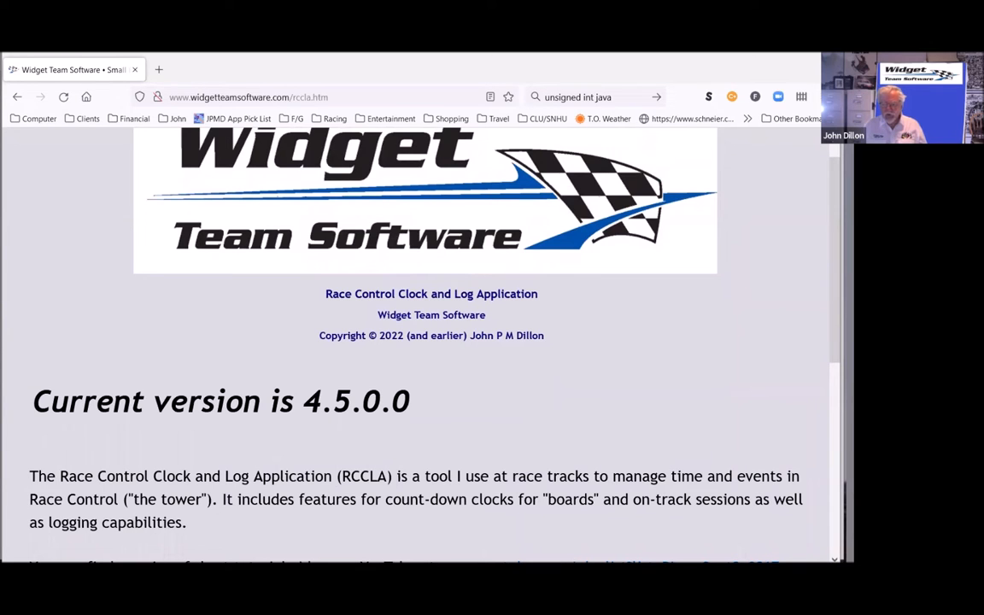
pyautogui.hotkey('alt', 'Tab')
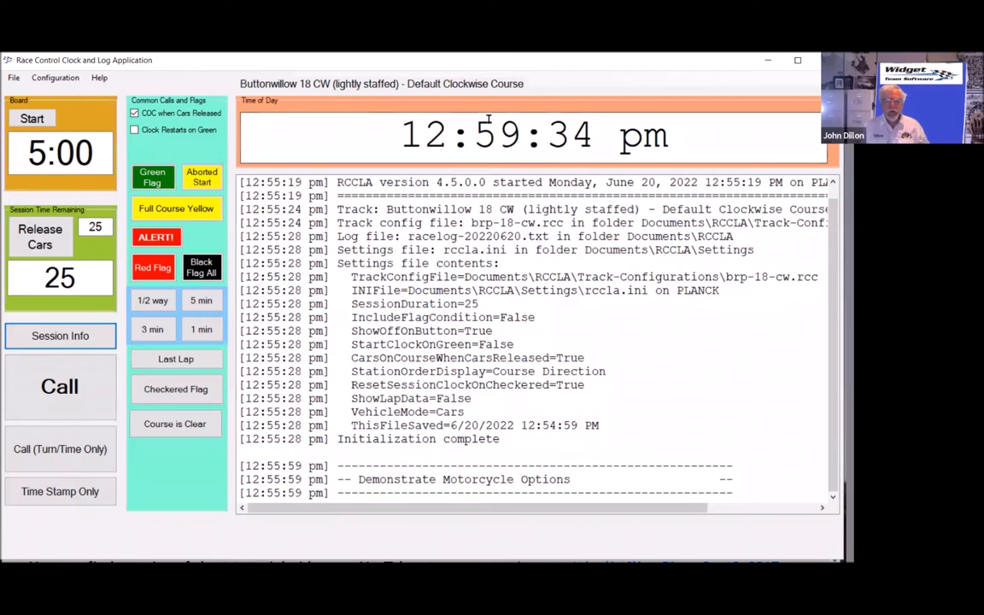
pyautogui.click(494, 185)
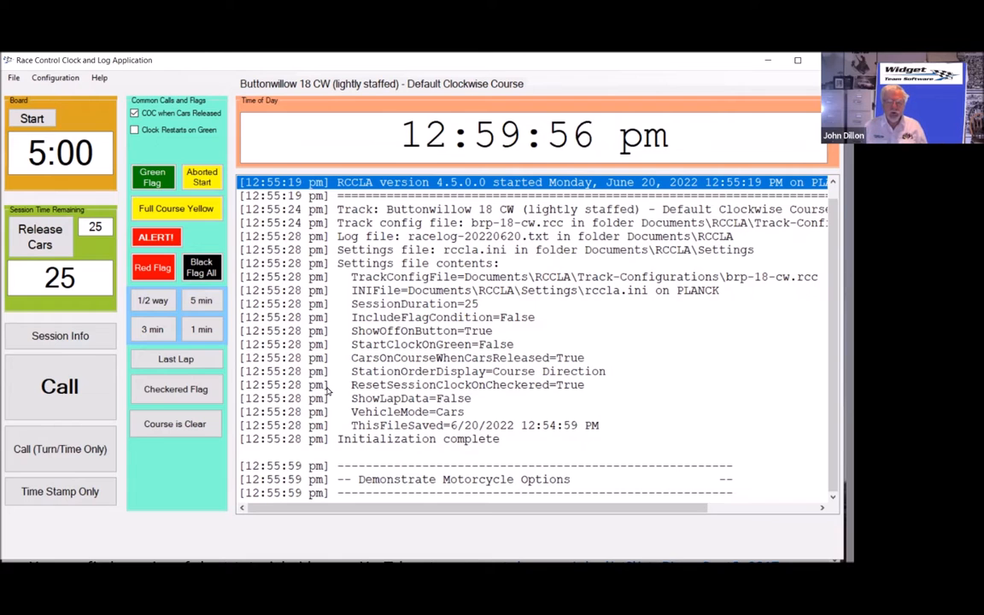
# Open a Turn 1 station call to examine the car entry options, and cancel the call
pyautogui.click(60, 388)
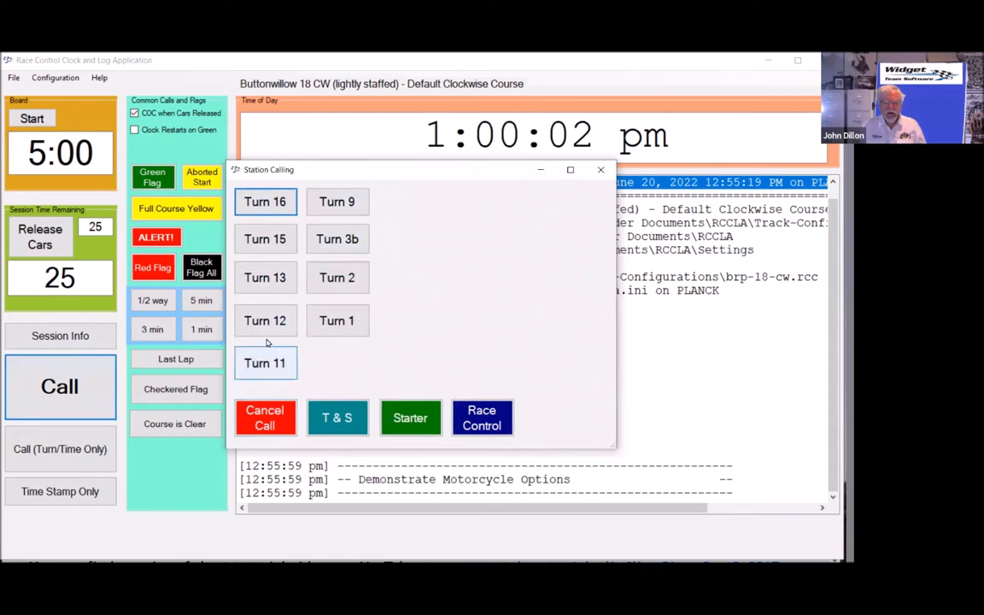
pyautogui.click(353, 320)
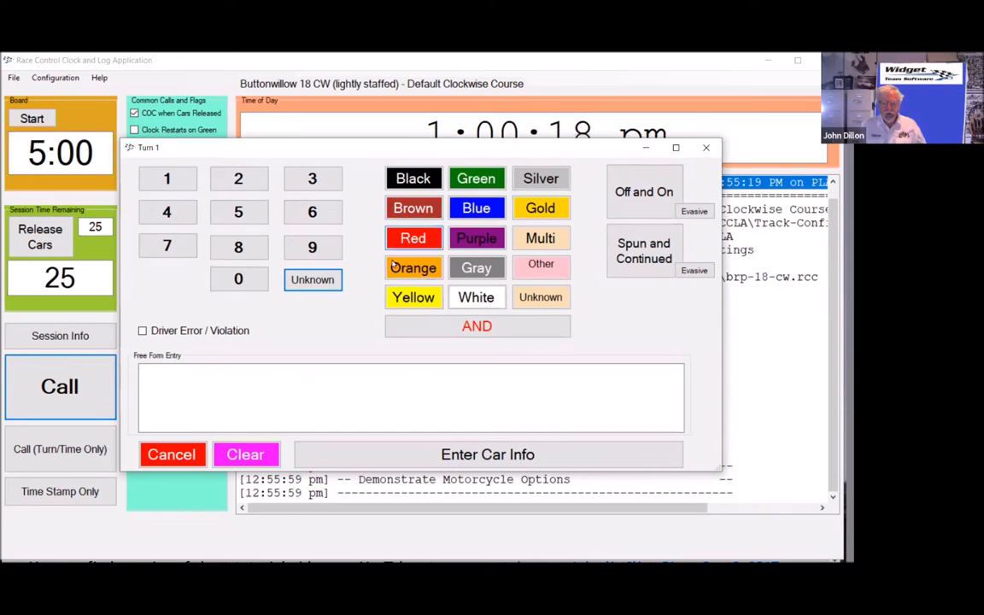
pyautogui.click(166, 452)
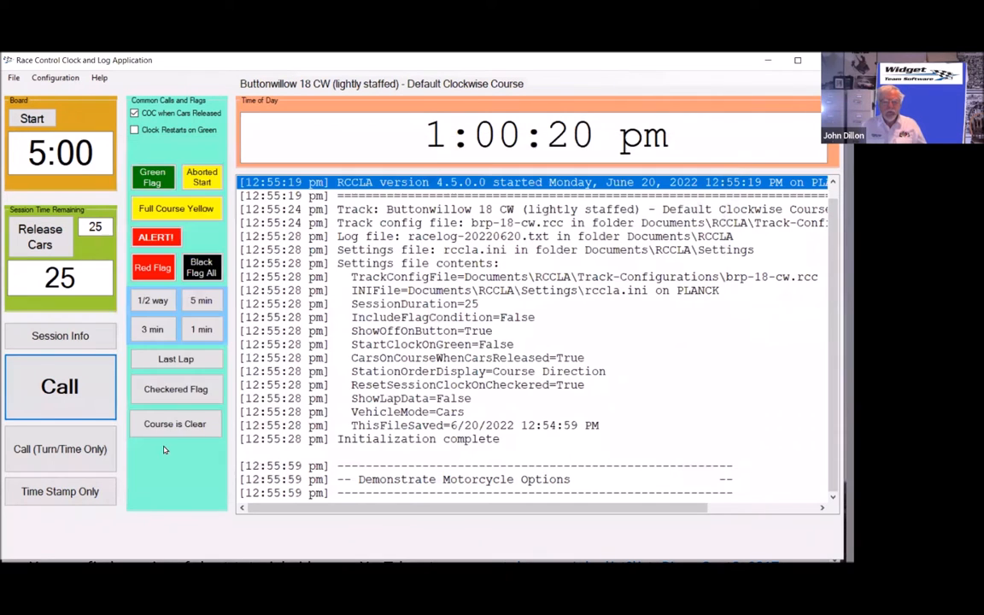
# Switch the vehicle mode to Motorcycles and highlight the mode-change entry in the log
pyautogui.click(59, 77)
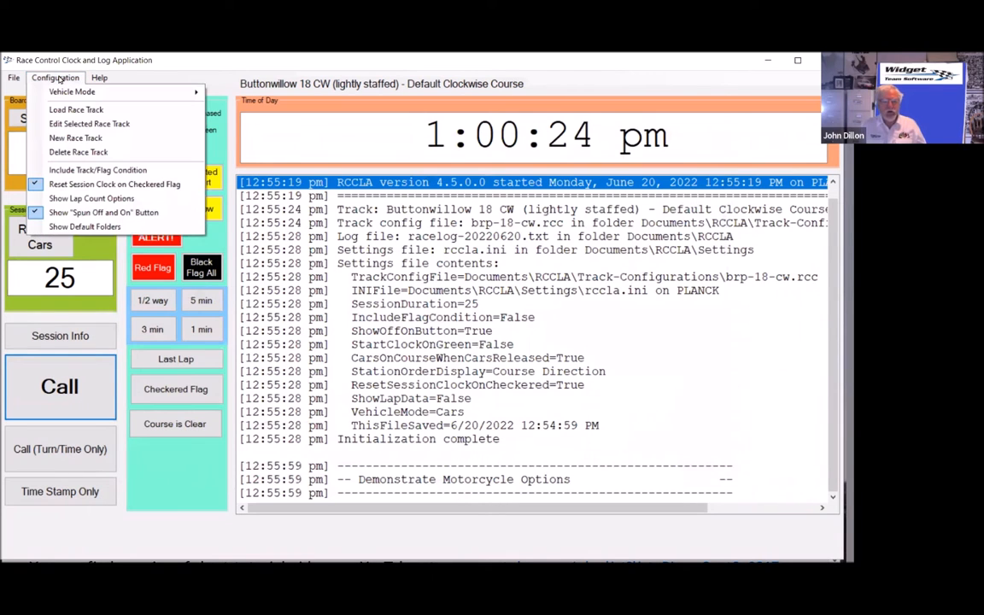
pyautogui.moveTo(122, 92)
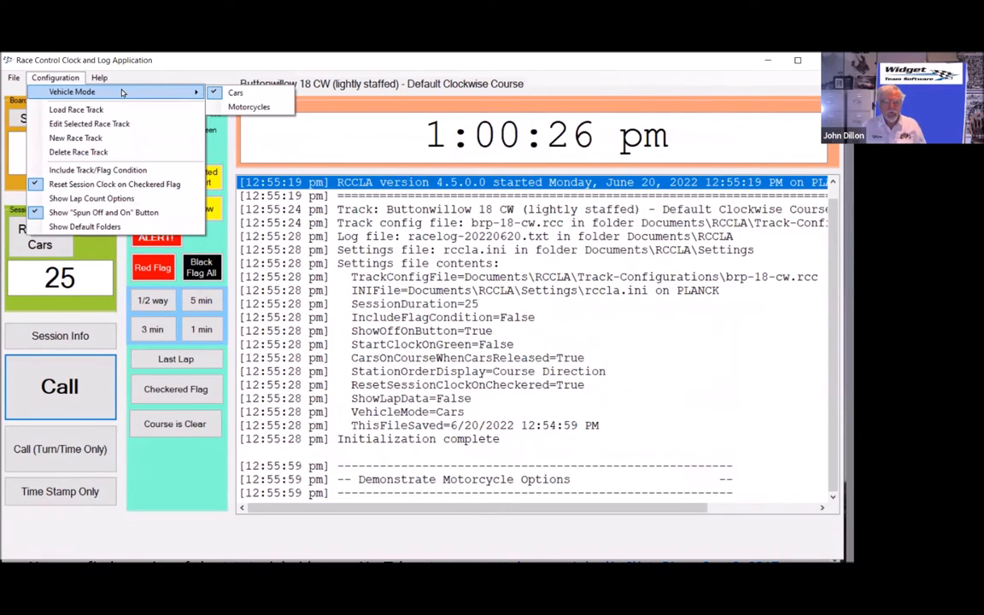
pyautogui.click(249, 106)
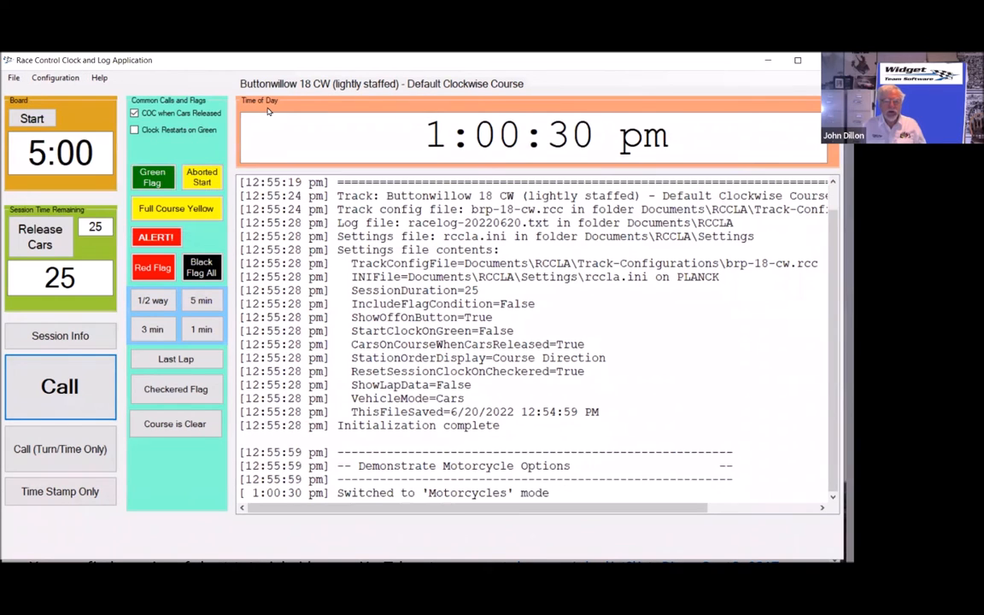
pyautogui.click(373, 495)
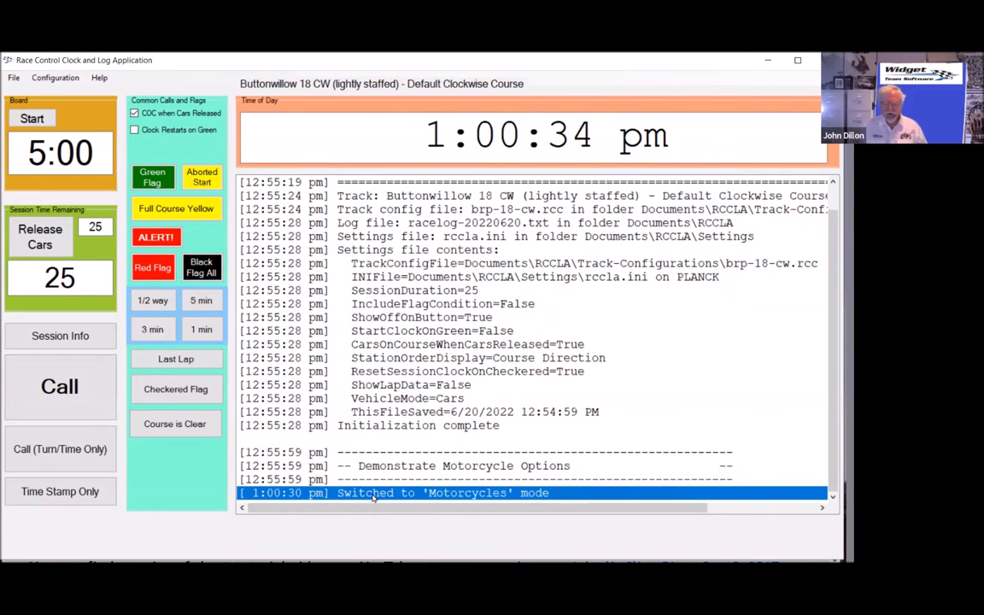
# Log a Turn 1 call for purple bike 69 with the status Rider DOWN
pyautogui.click(61, 386)
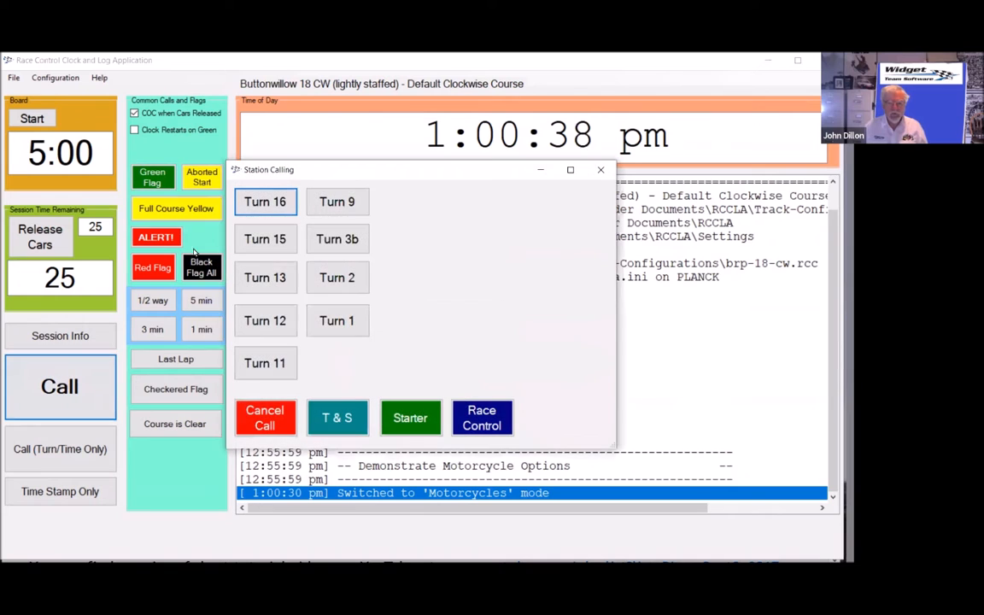
pyautogui.click(327, 322)
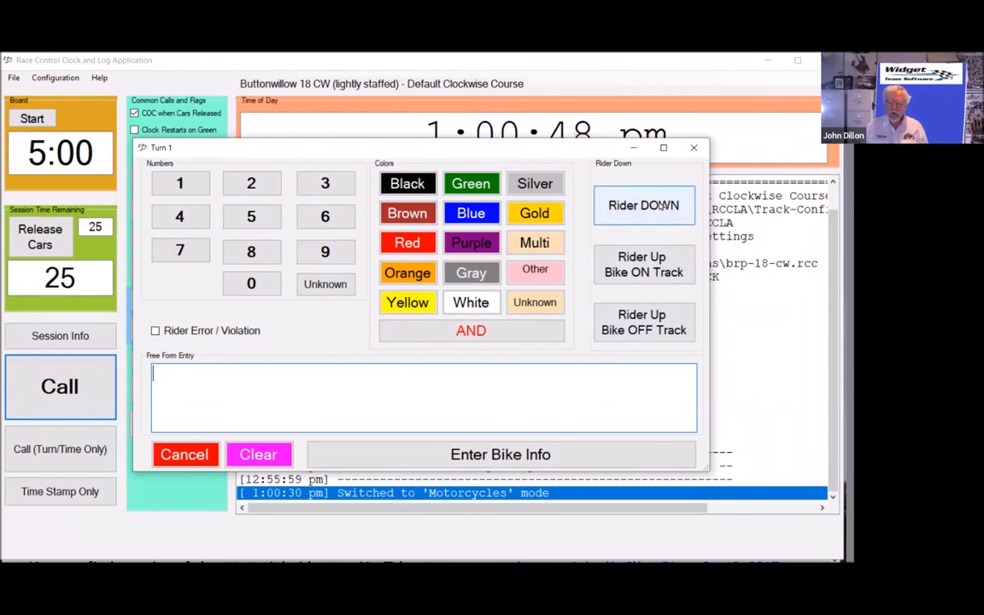
pyautogui.click(325, 217)
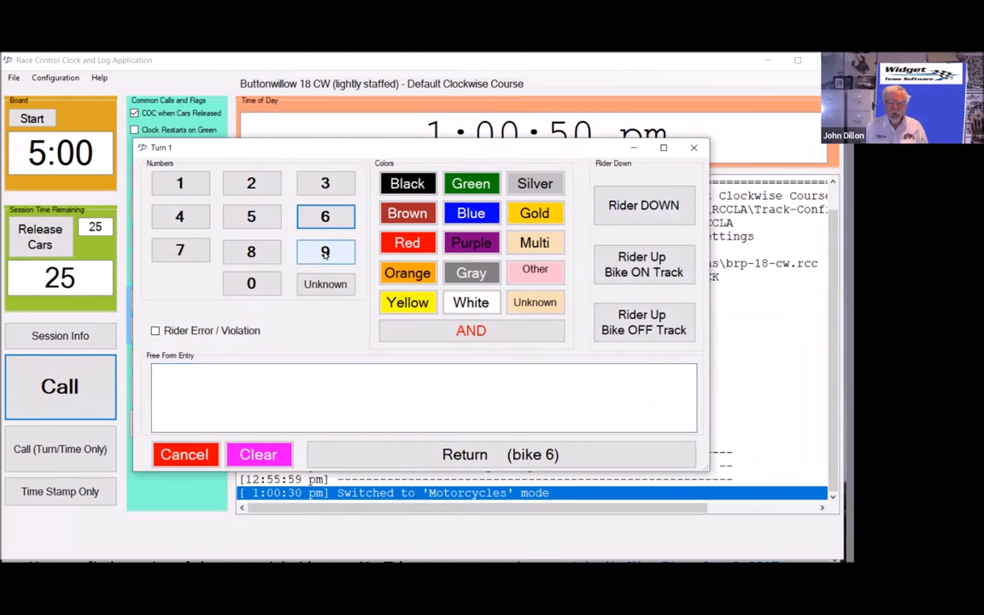
pyautogui.click(325, 252)
pyautogui.click(471, 243)
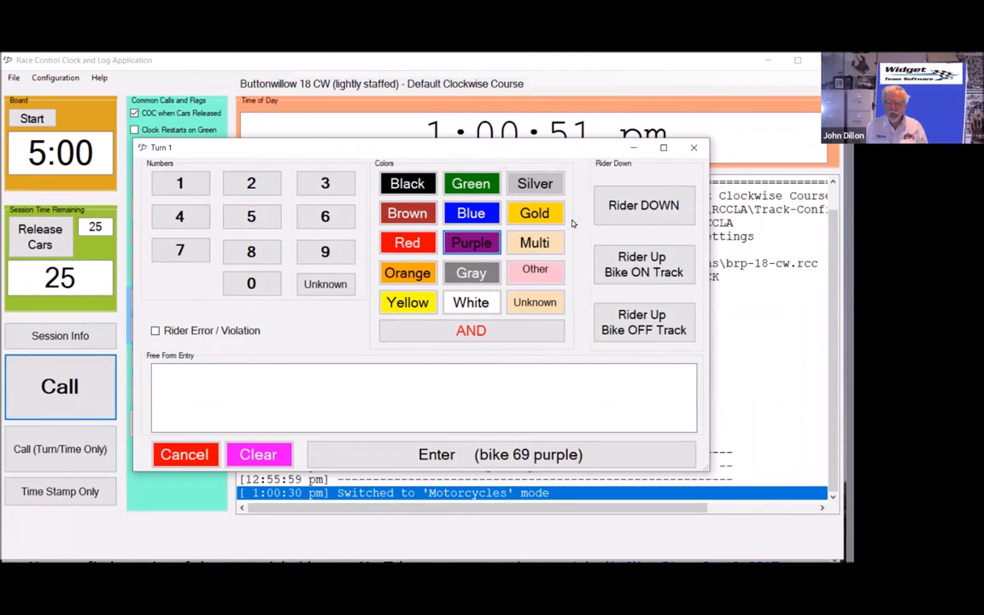
pyautogui.click(625, 205)
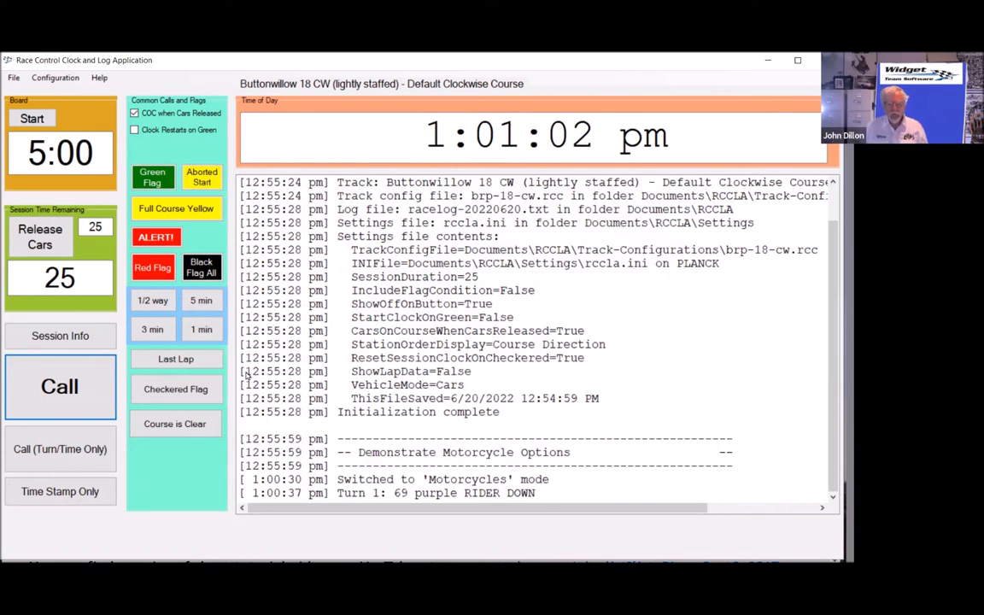
# Log a Turn 2 call for gold bike 6 as Rider Up Bike ON Track, and highlight its log entry
pyautogui.click(81, 389)
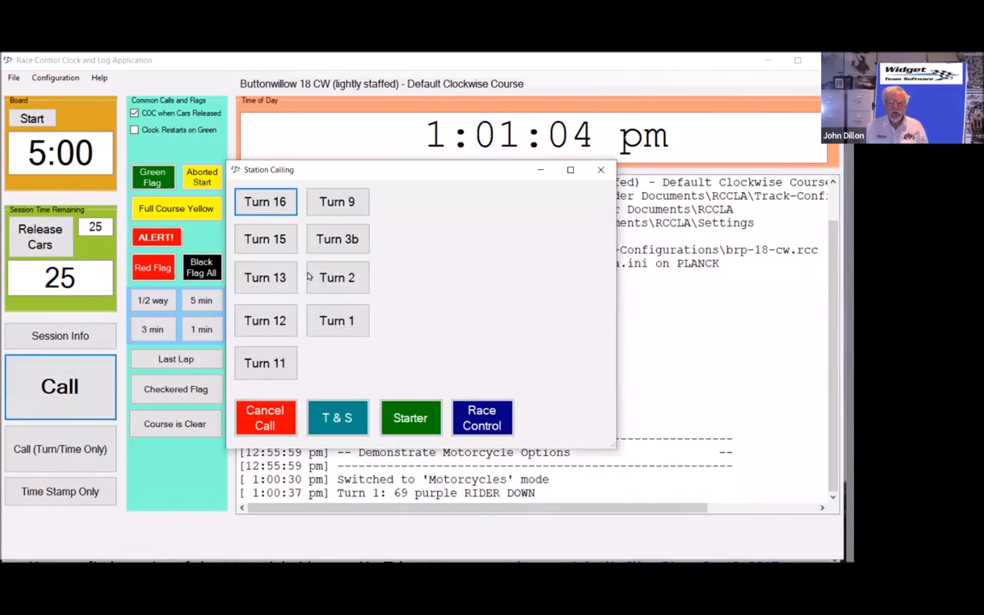
pyautogui.click(334, 275)
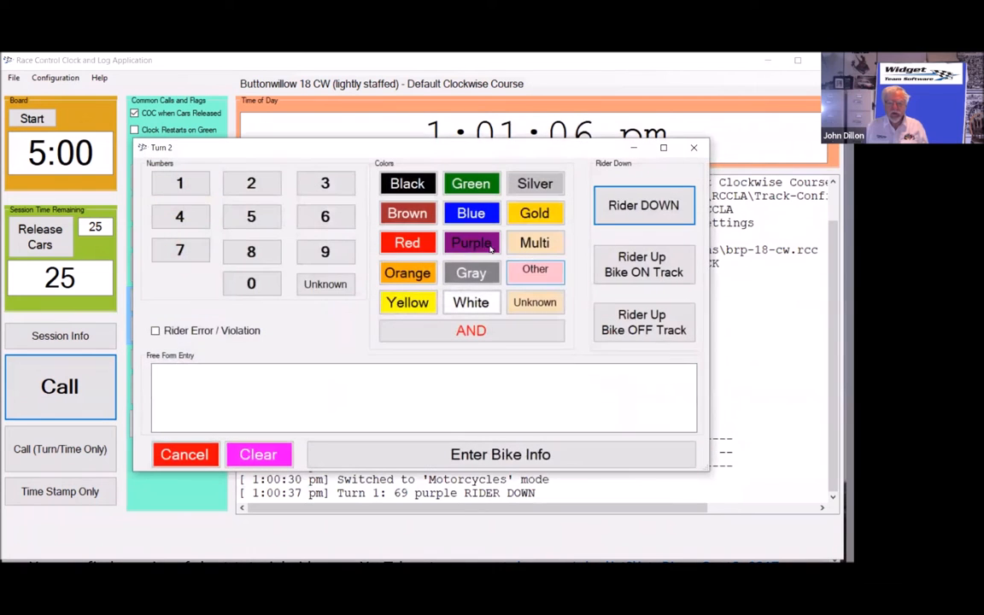
pyautogui.click(318, 221)
pyautogui.click(551, 211)
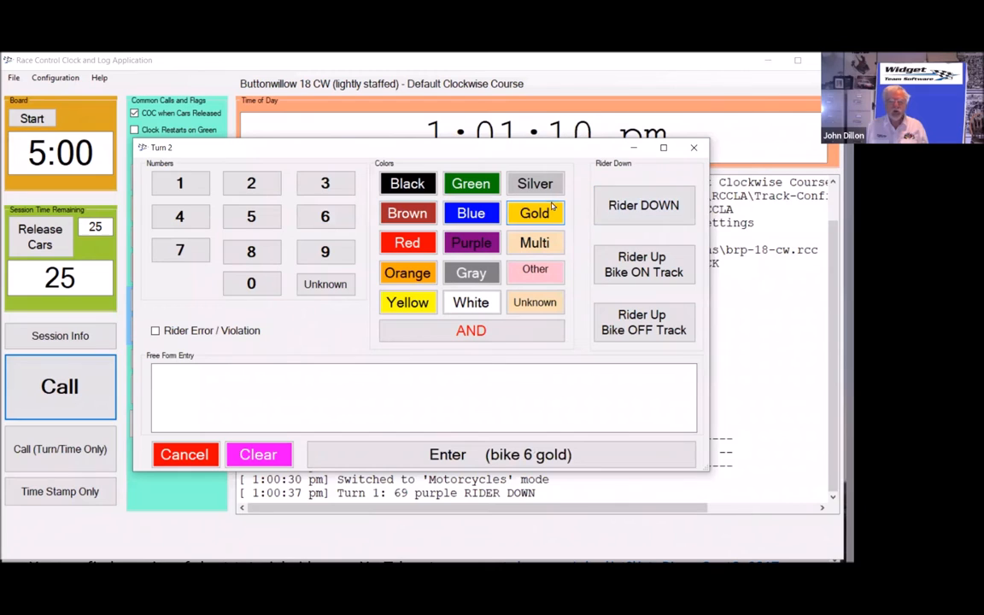
pyautogui.click(677, 271)
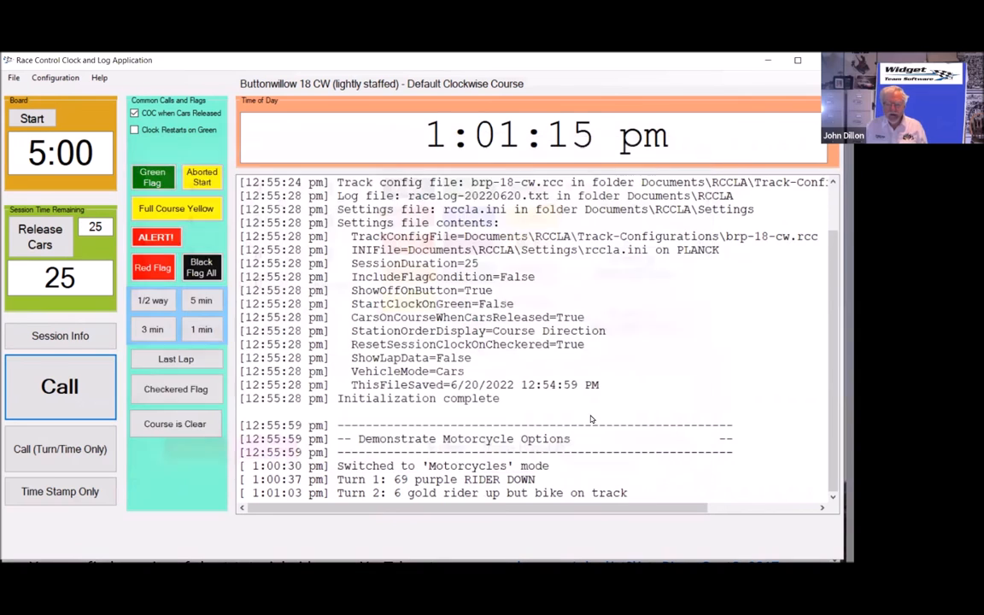
pyautogui.click(553, 496)
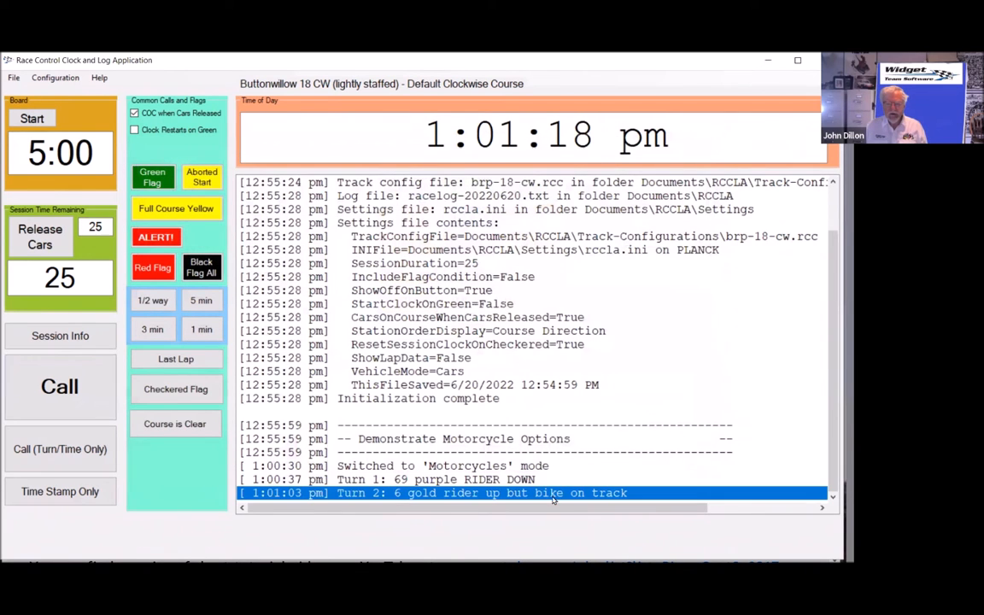
# Log a Turn 12 call for brown and yellow bike 951 as Rider Up Bike OFF Track
pyautogui.click(60, 387)
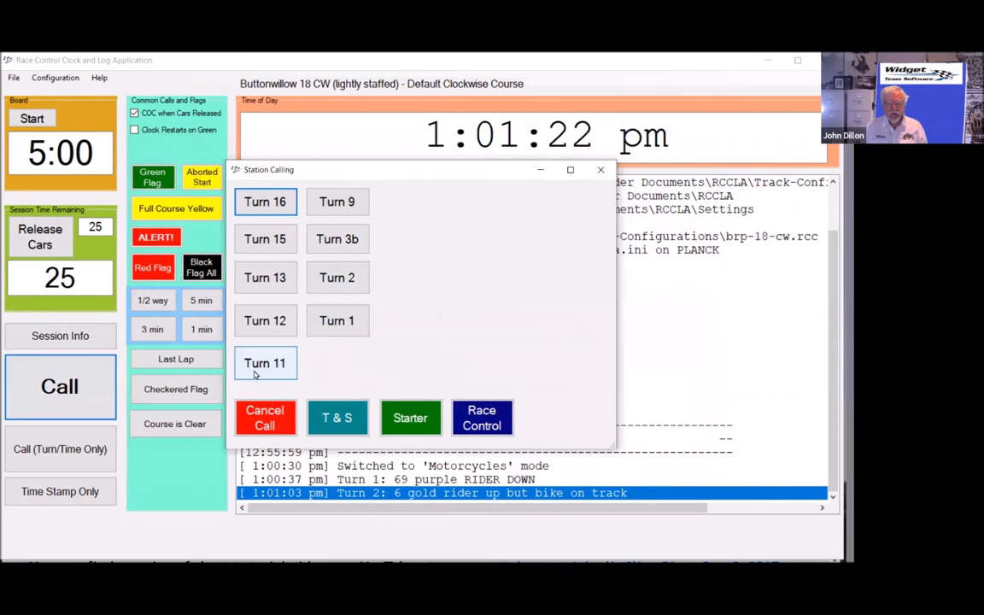
pyautogui.click(264, 325)
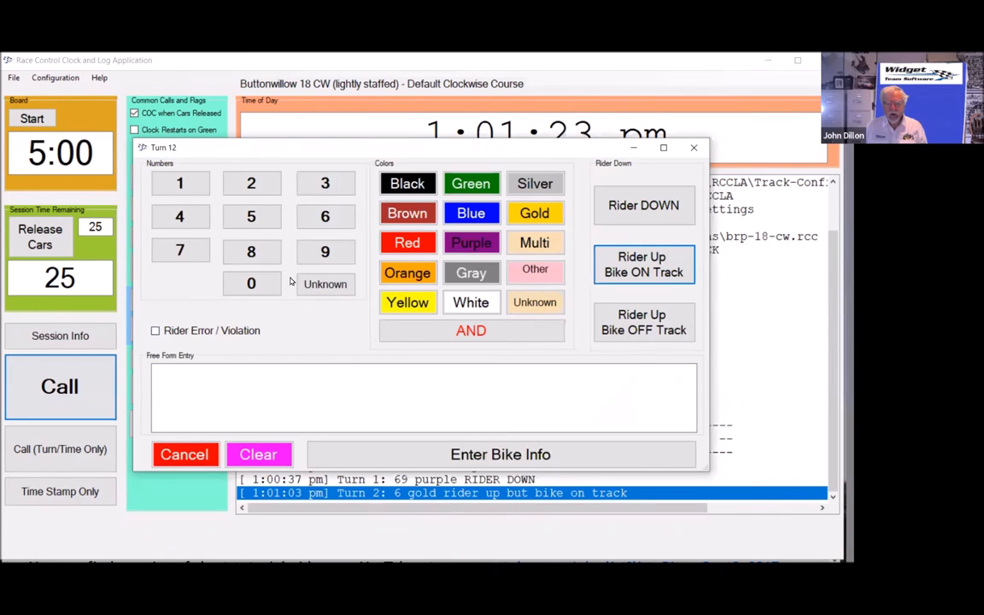
pyautogui.click(326, 253)
pyautogui.click(252, 218)
pyautogui.click(171, 183)
pyautogui.click(408, 219)
pyautogui.click(390, 330)
pyautogui.click(412, 298)
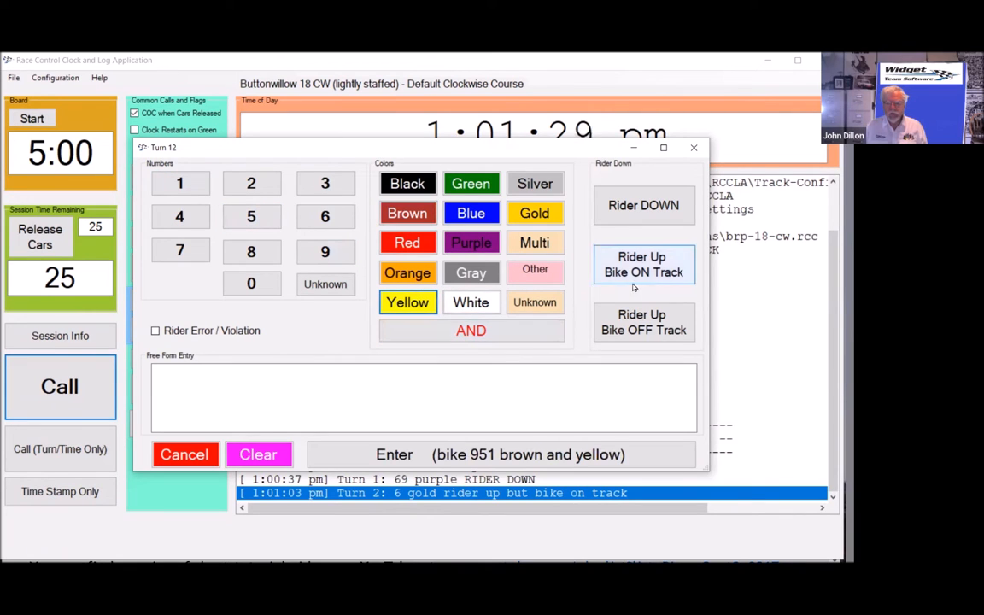
pyautogui.click(671, 323)
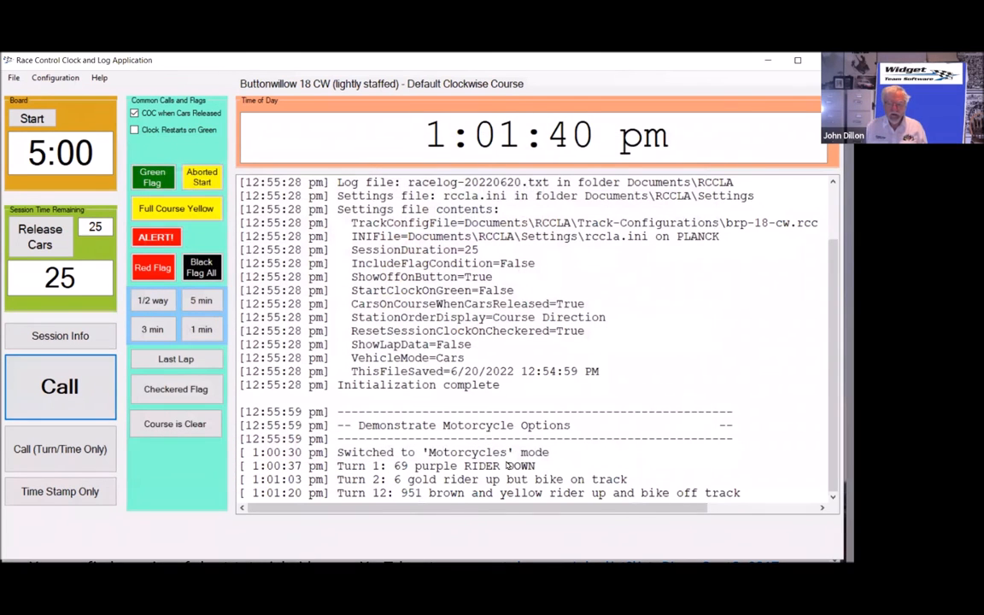
# Log a Turn 9 call with the free-form text "873 Green leaking oil", flagged as Rider Error / Violation, and highlight its log entry
pyautogui.click(50, 401)
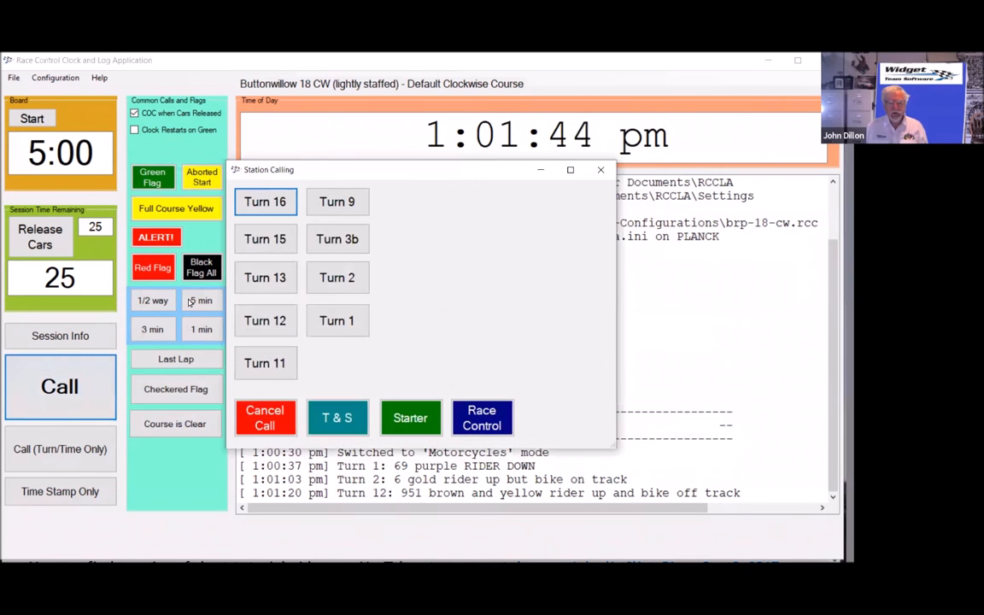
pyautogui.click(337, 203)
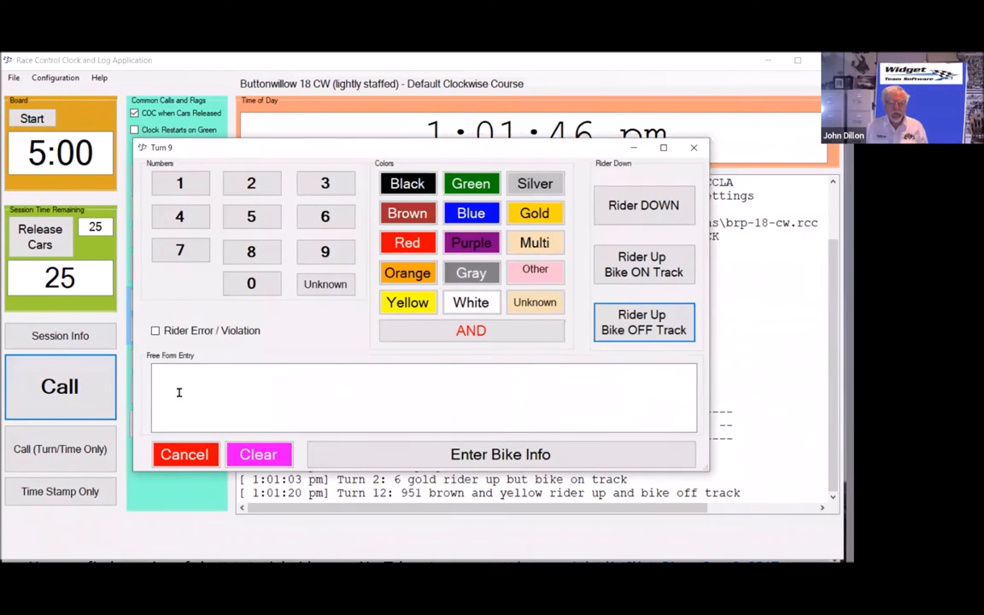
pyautogui.click(197, 385)
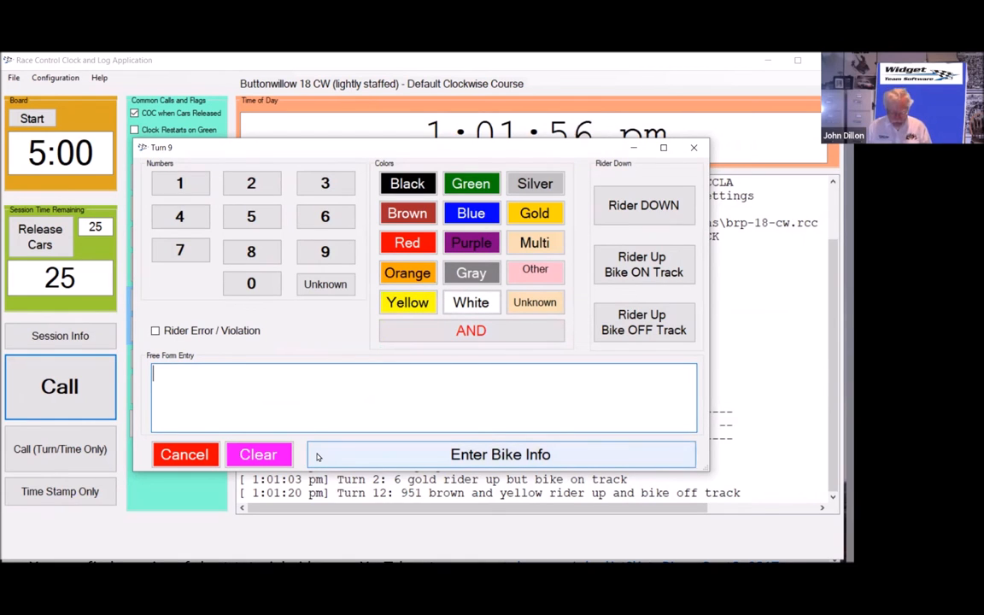
pyautogui.write('873')
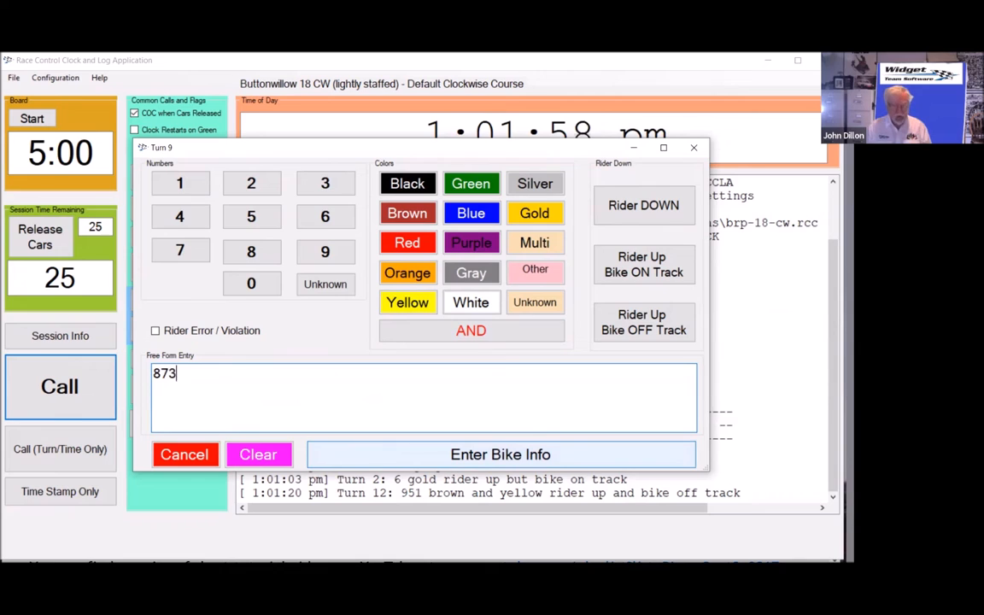
pyautogui.write(' Green ')
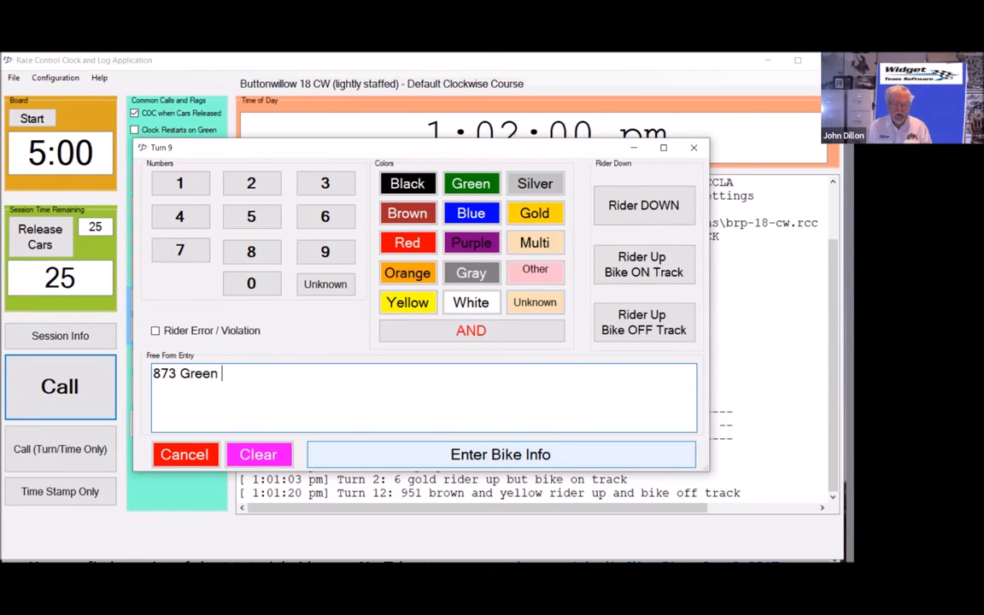
pyautogui.write('leaking oil')
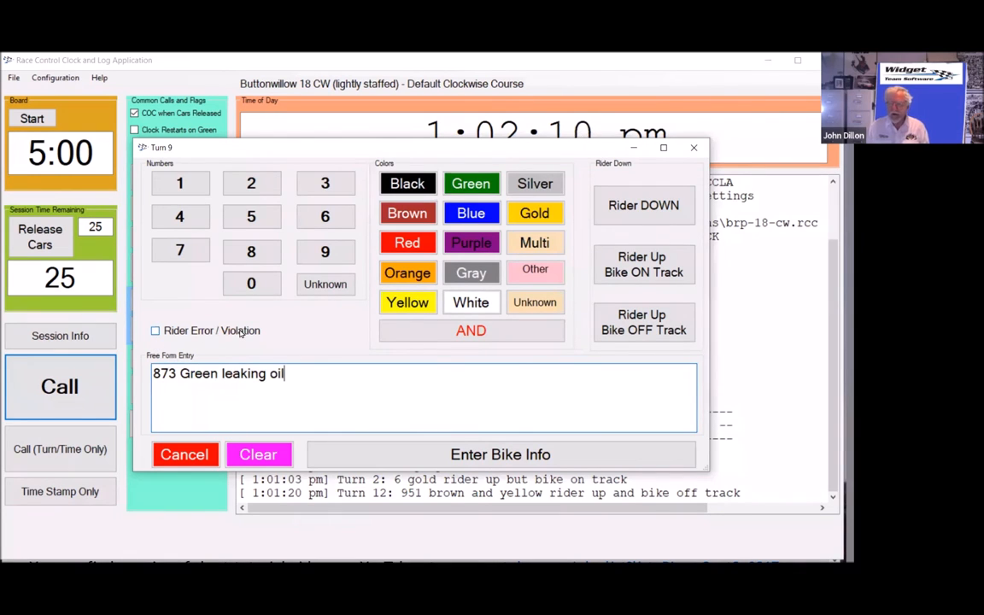
pyautogui.click(156, 333)
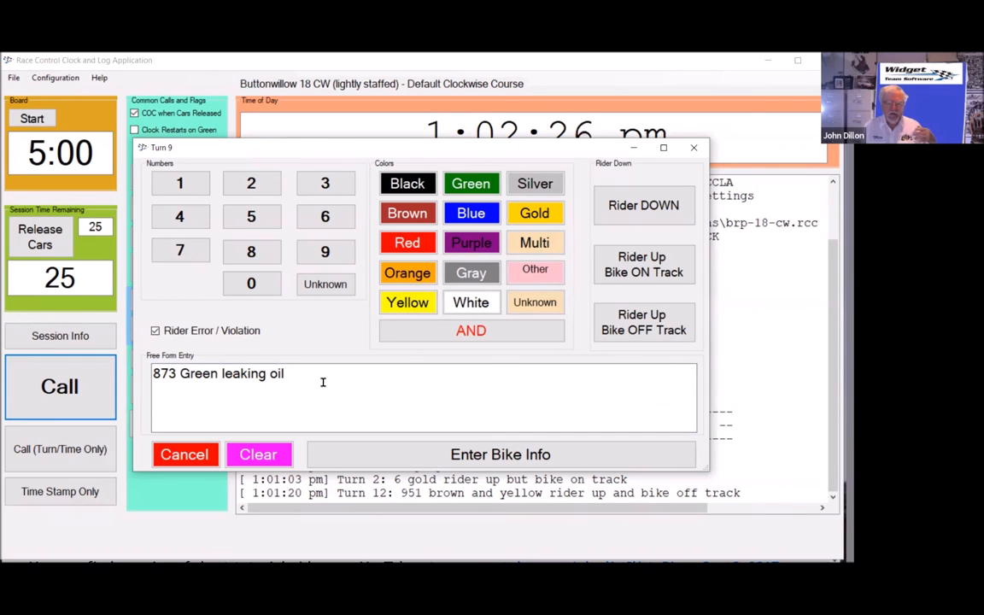
pyautogui.click(481, 468)
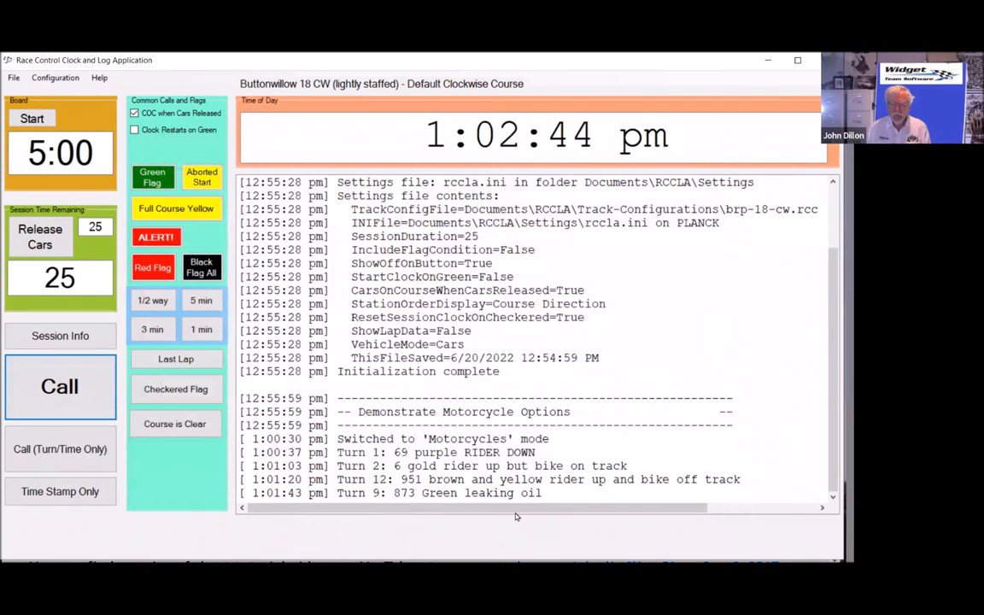
pyautogui.click(507, 494)
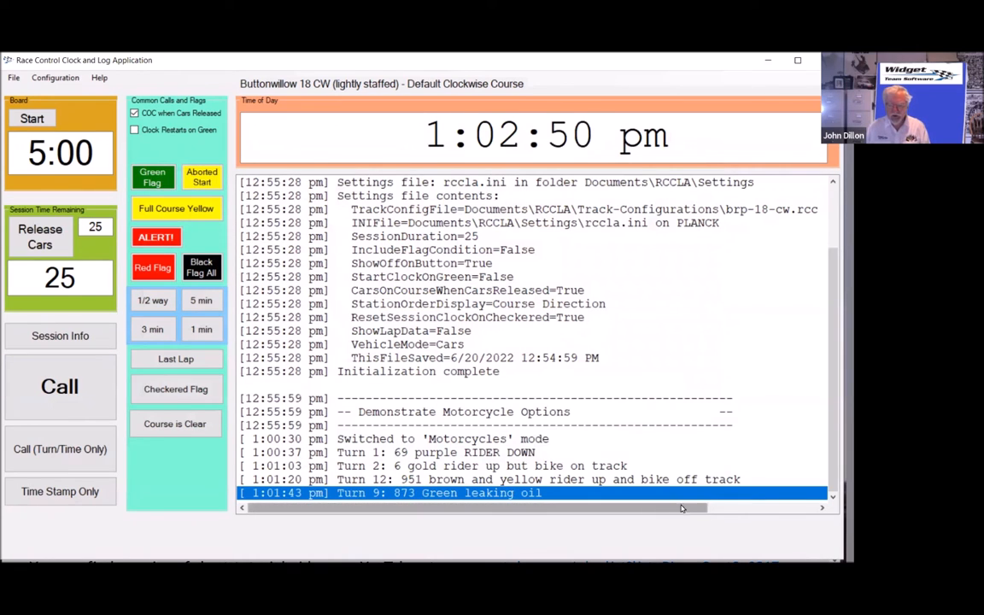
# Switch the vehicle mode back to Cars and highlight the log entry recording that mode change
pyautogui.click(729, 510)
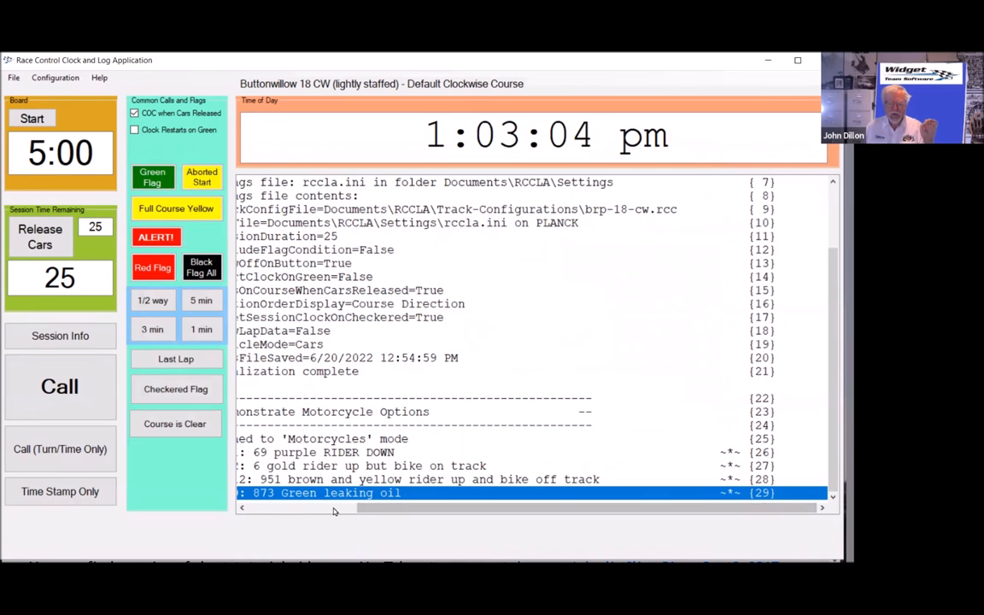
pyautogui.moveTo(445, 510); pyautogui.dragTo(335, 510)
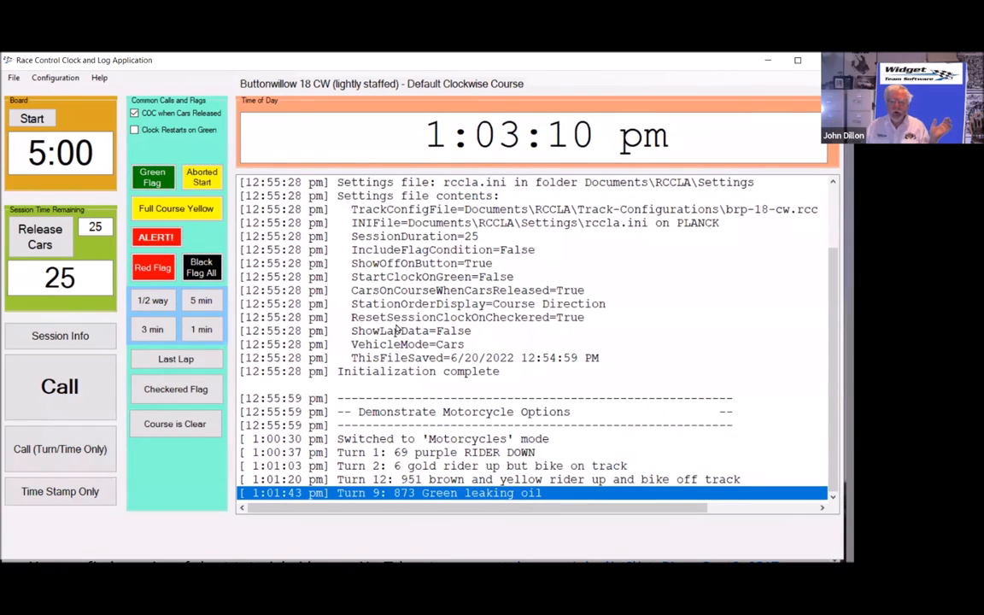
pyautogui.click(47, 81)
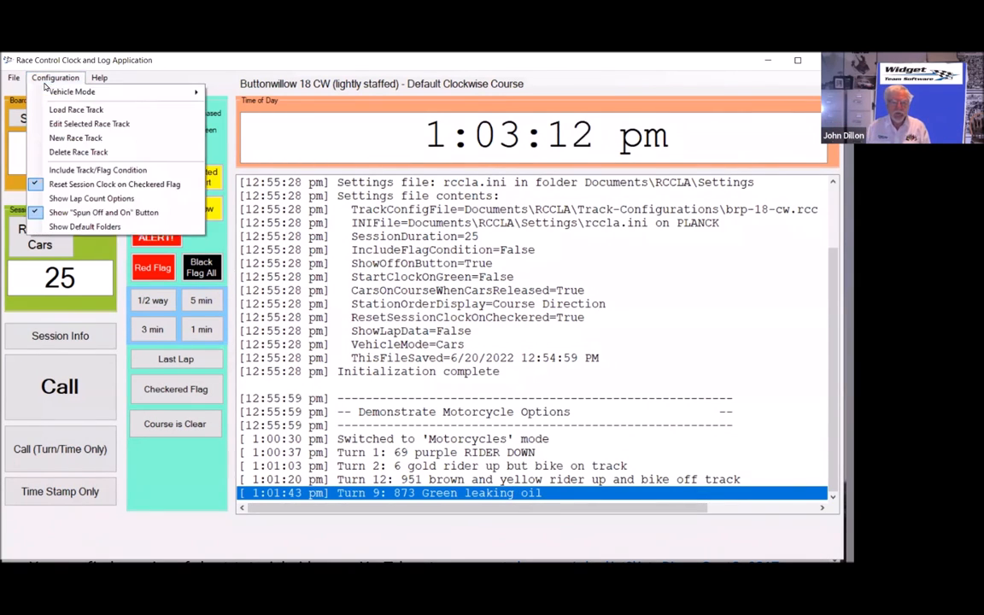
pyautogui.moveTo(121, 88)
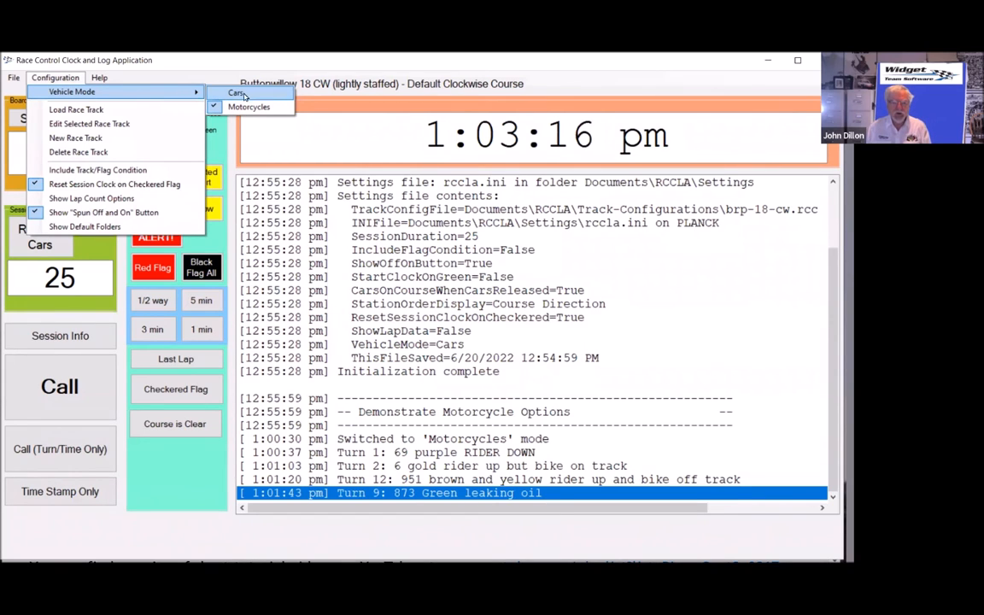
pyautogui.click(273, 97)
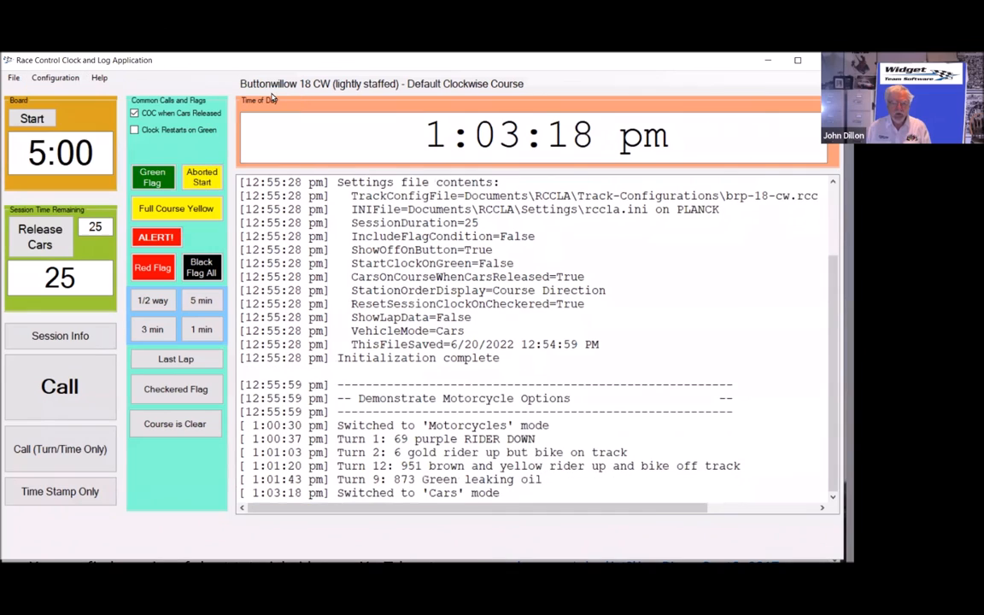
pyautogui.click(508, 493)
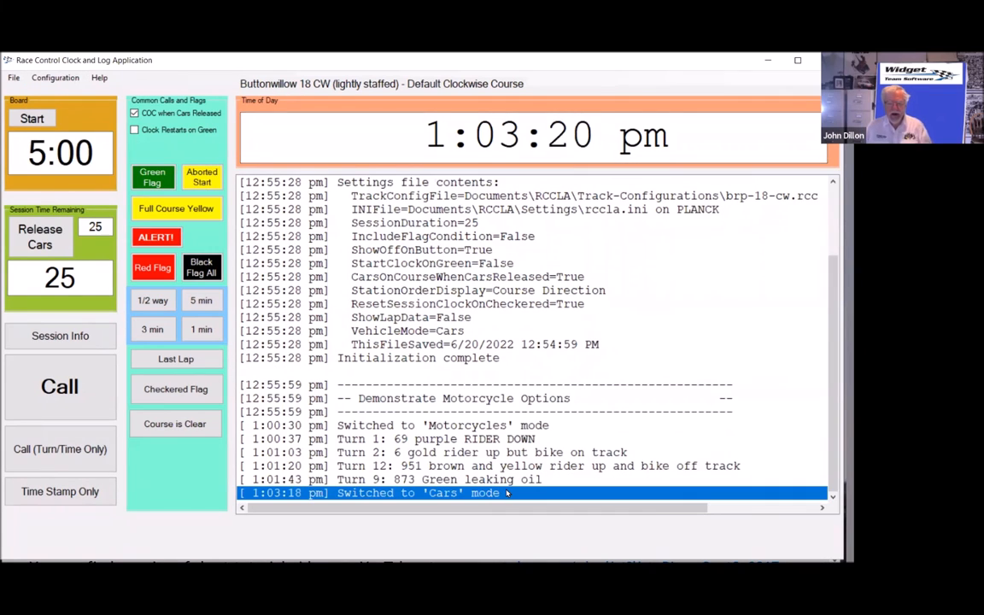